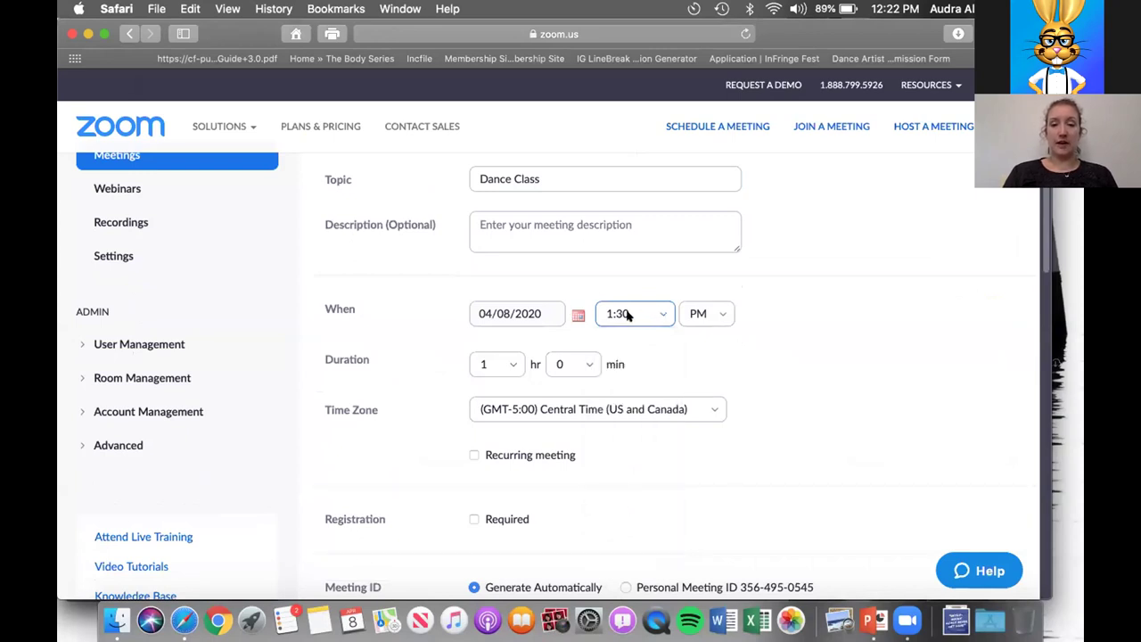
Set the Dance Class meeting's start time to 4:15 PM.
{"action": "left_click", "coordinate": [619, 314]}
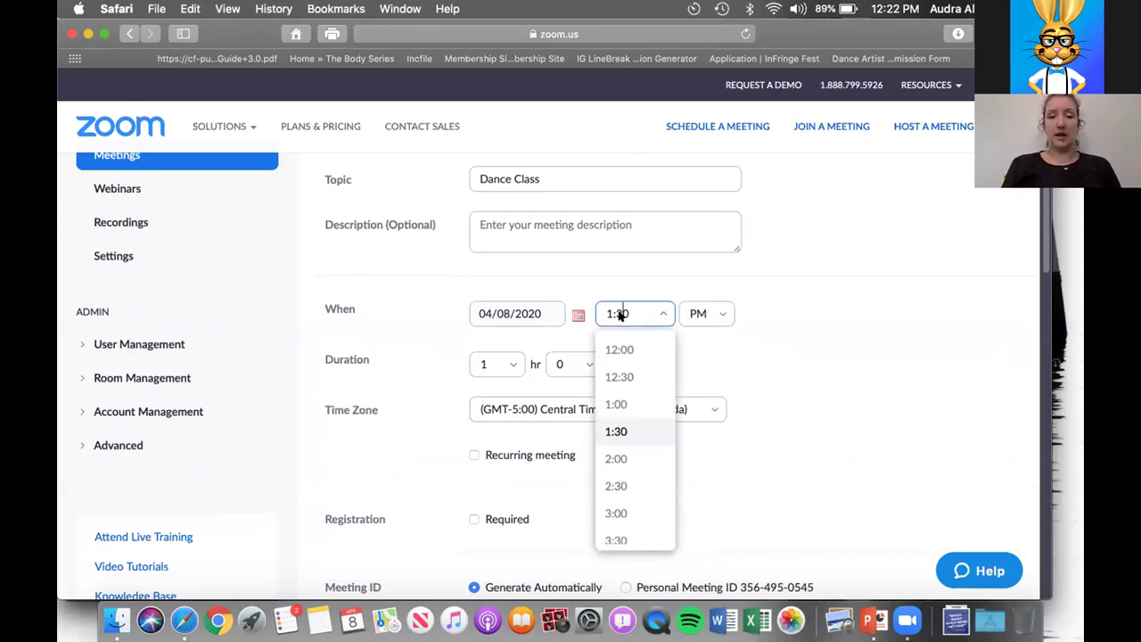
{"action": "type", "text": "3"}
{"action": "key", "text": "BackSpace"}
{"action": "type", "text": "4:15"}
{"action": "key", "text": "Return"}
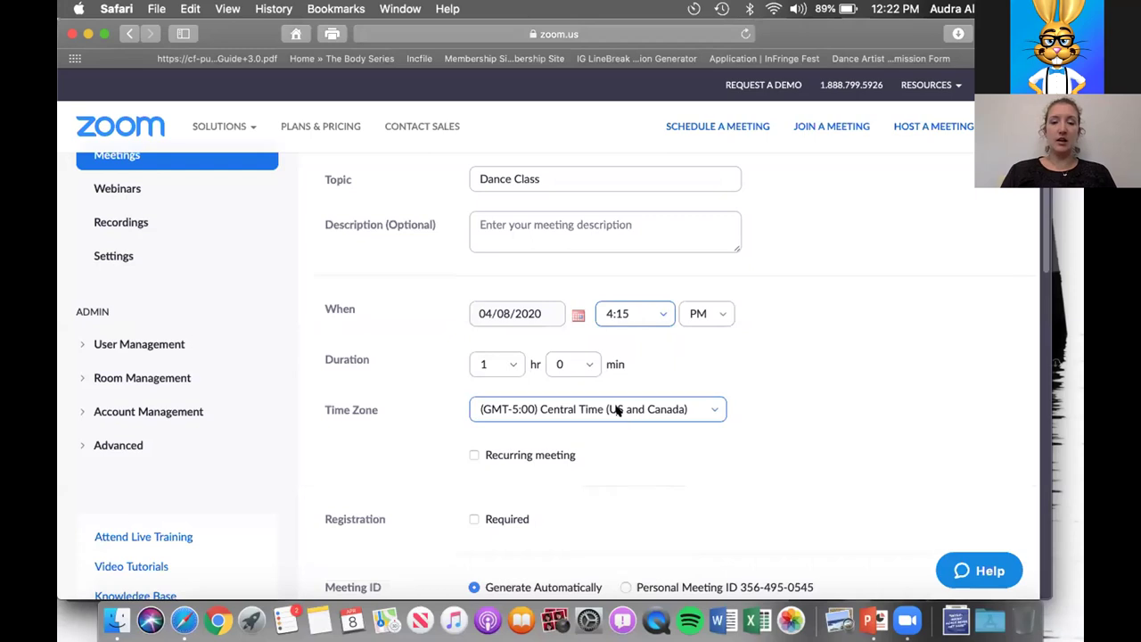
Make the meeting recurring and set its recurrence to Weekly.
{"action": "scroll", "coordinate": [617, 409], "scroll_direction": "down", "scroll_amount": 2}
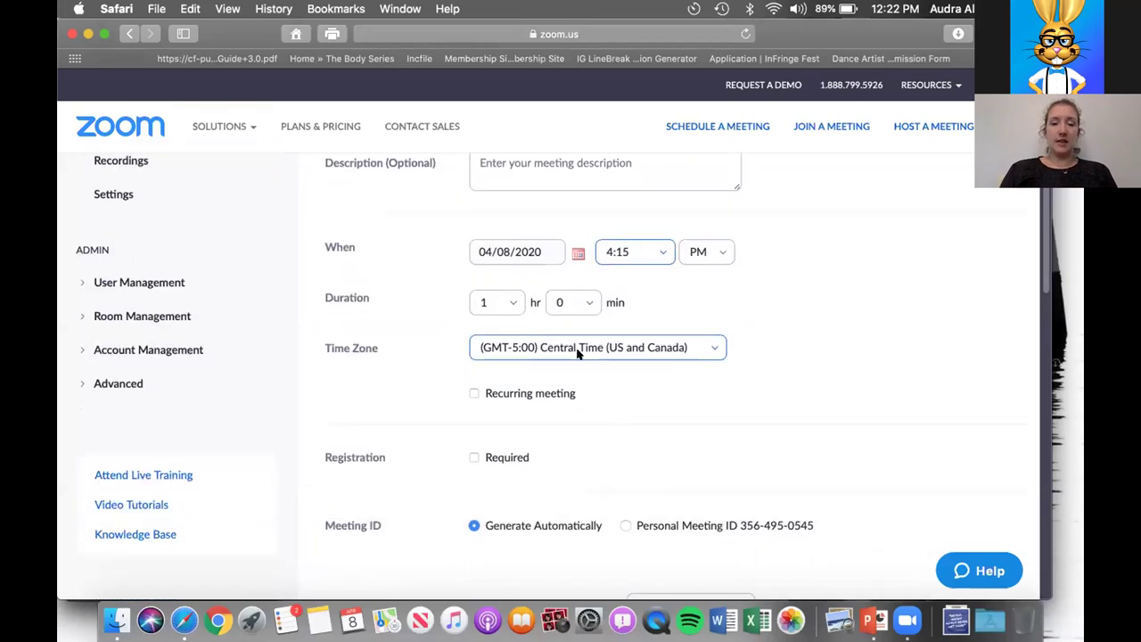
{"action": "left_click", "coordinate": [474, 393]}
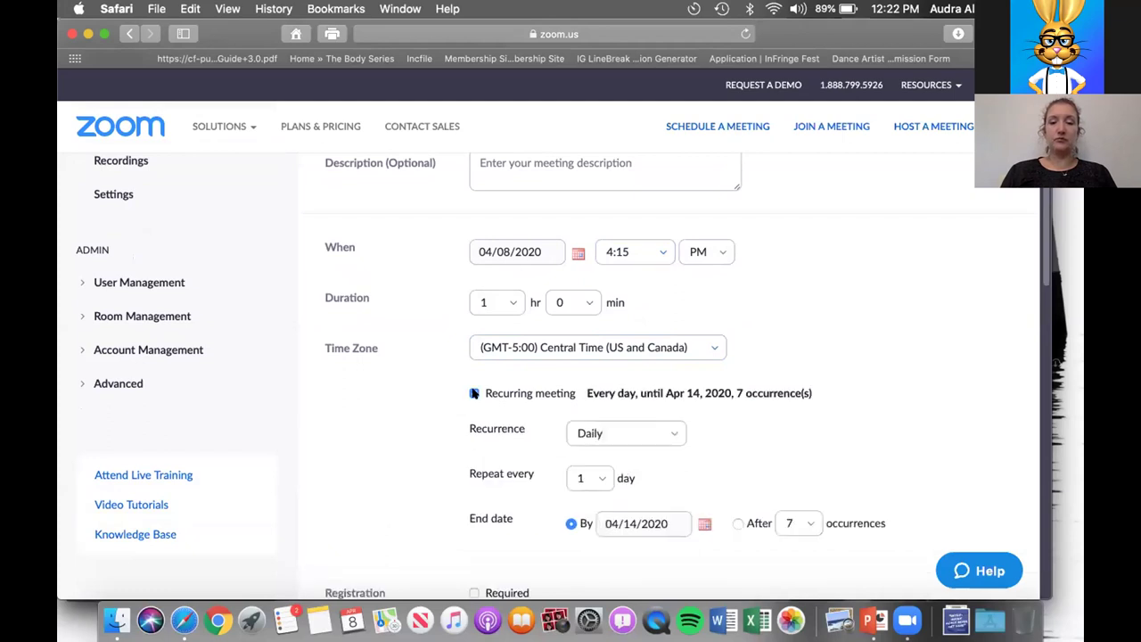
{"action": "scroll", "coordinate": [419, 433], "scroll_direction": "down", "scroll_amount": 2}
{"action": "scroll", "coordinate": [419, 433], "scroll_direction": "down", "scroll_amount": 2}
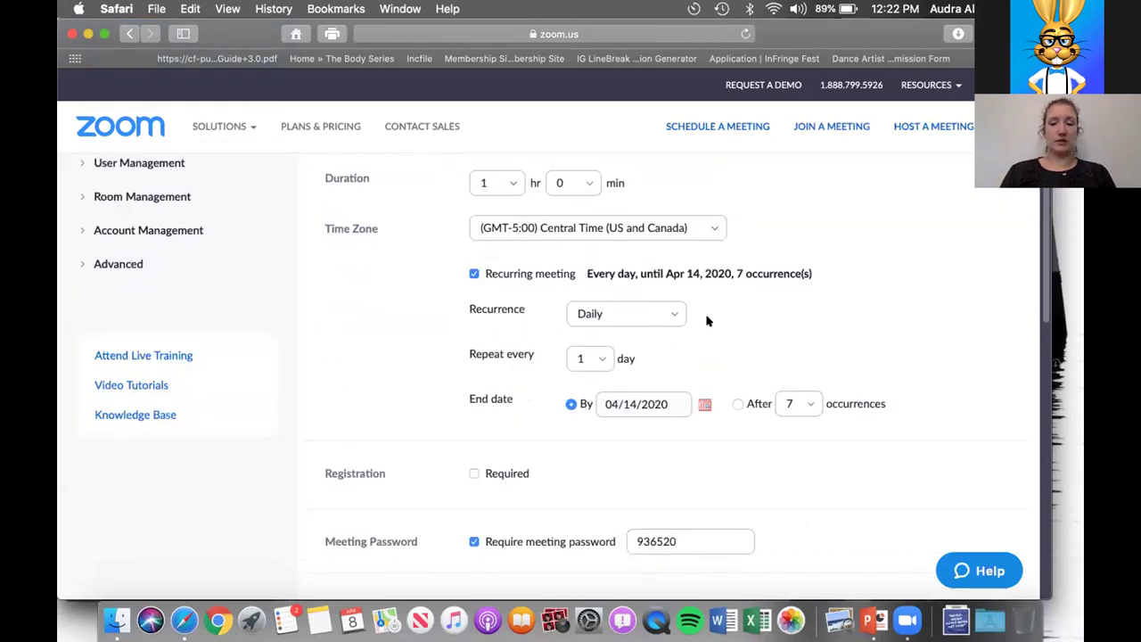
{"action": "left_click", "coordinate": [675, 313]}
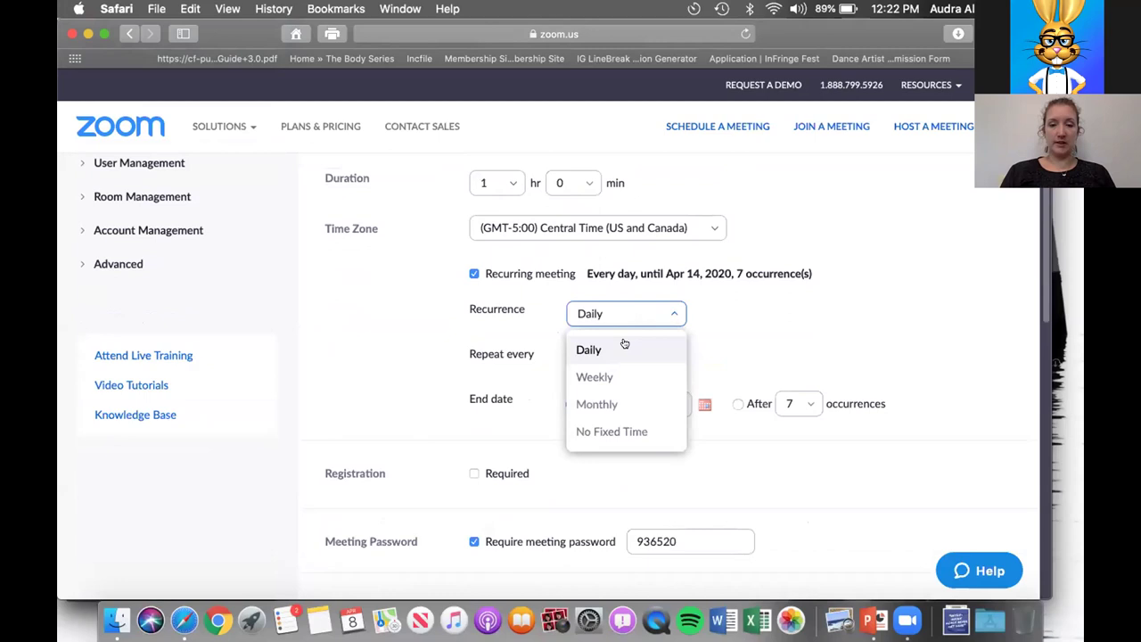
{"action": "left_click", "coordinate": [617, 377]}
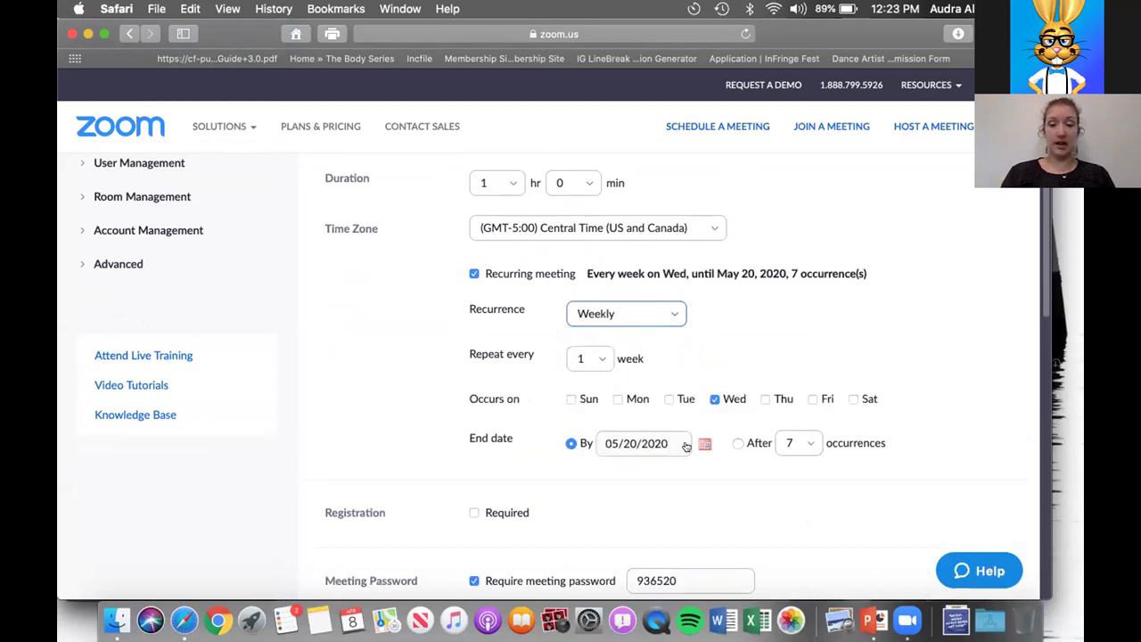
Review the registration, password, video, audio and meeting options, and save the Dance Class meeting.
{"action": "scroll", "coordinate": [701, 444], "scroll_direction": "down", "scroll_amount": 1}
{"action": "scroll", "coordinate": [701, 445], "scroll_direction": "down", "scroll_amount": 5}
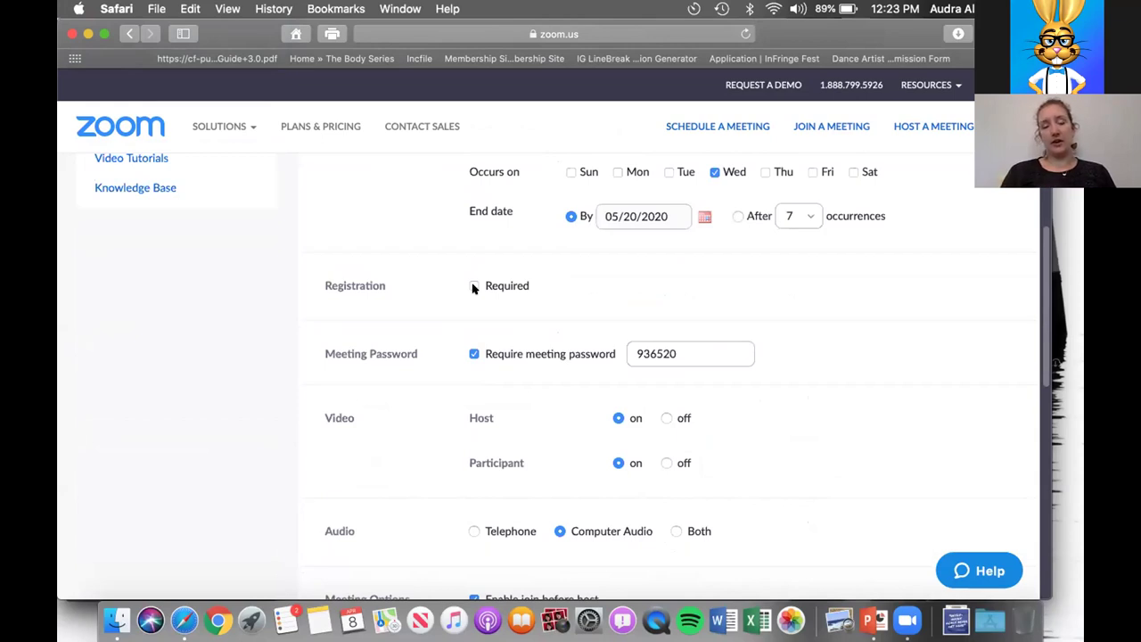
{"action": "scroll", "coordinate": [458, 364], "scroll_direction": "down", "scroll_amount": 1}
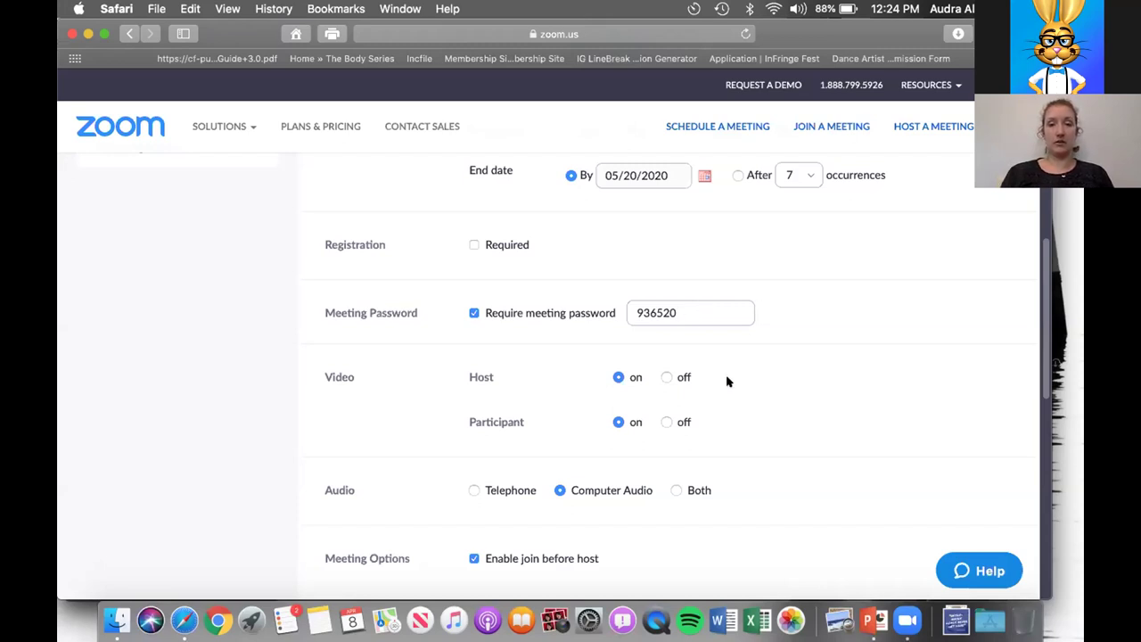
{"action": "scroll", "coordinate": [727, 381], "scroll_direction": "down", "scroll_amount": 1}
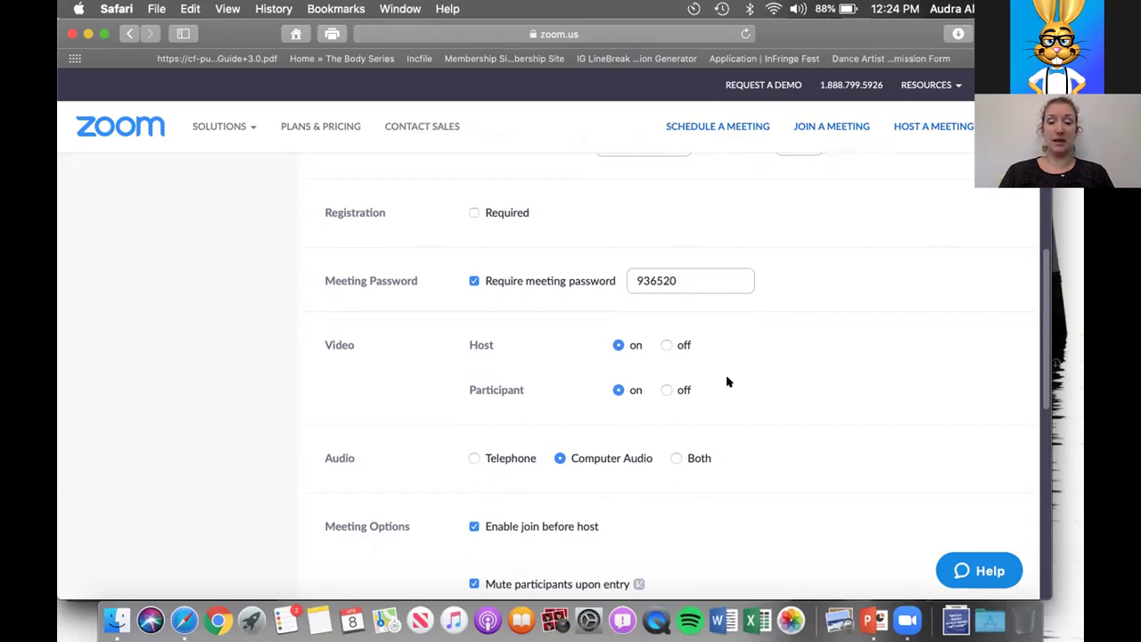
{"action": "scroll", "coordinate": [727, 382], "scroll_direction": "down", "scroll_amount": 3}
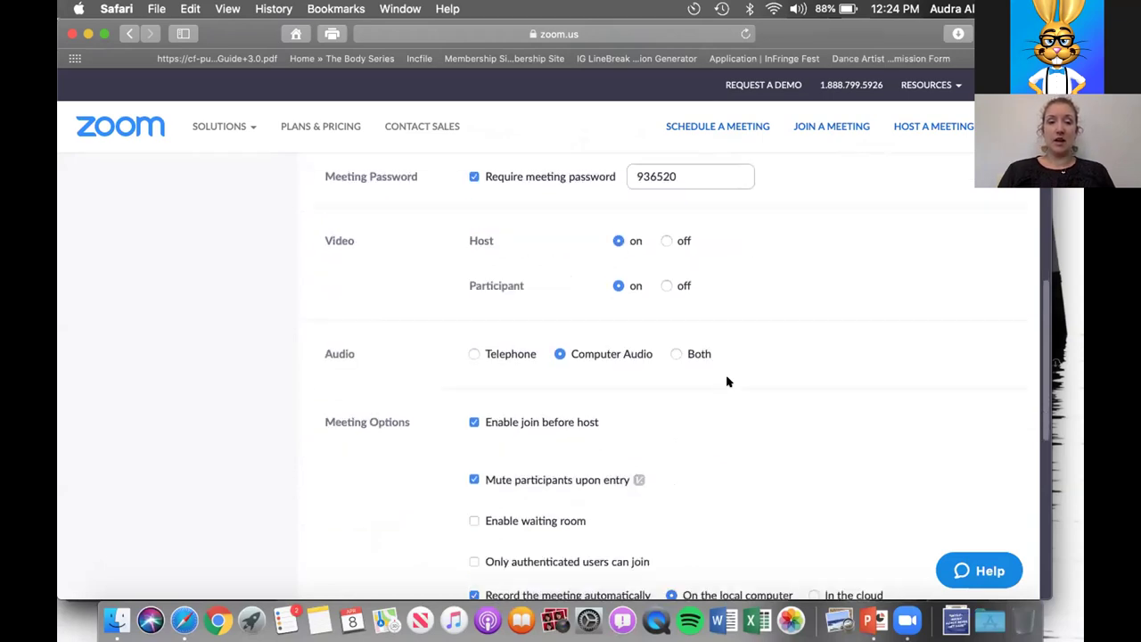
{"action": "scroll", "coordinate": [727, 381], "scroll_direction": "down", "scroll_amount": 1}
{"action": "scroll", "coordinate": [727, 382], "scroll_direction": "down", "scroll_amount": 2}
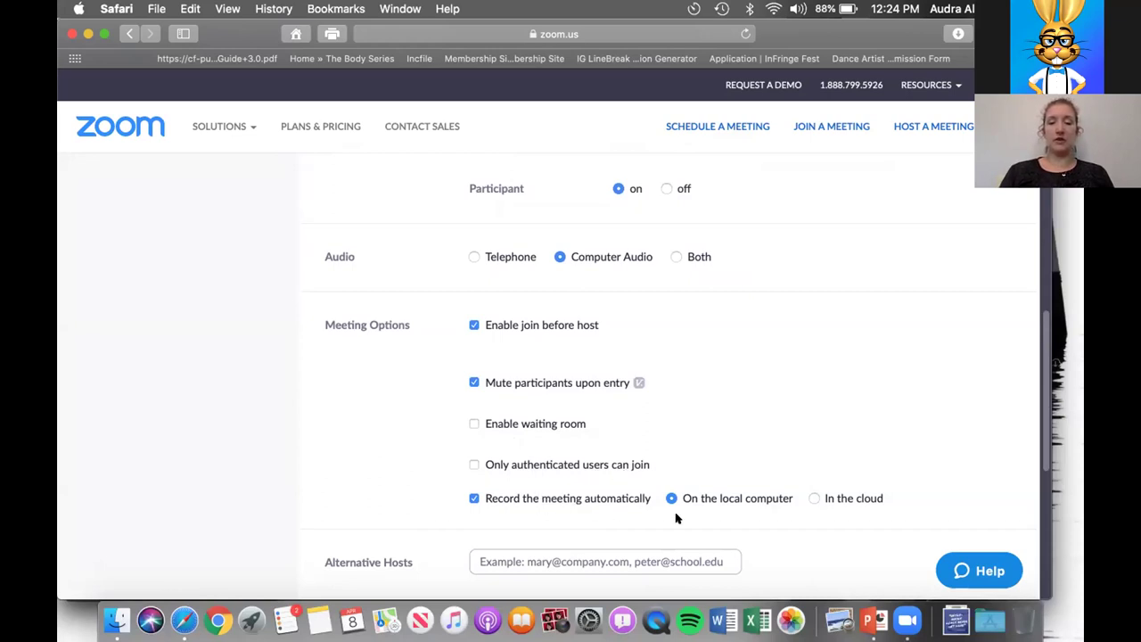
{"action": "scroll", "coordinate": [590, 547], "scroll_direction": "down", "scroll_amount": 1}
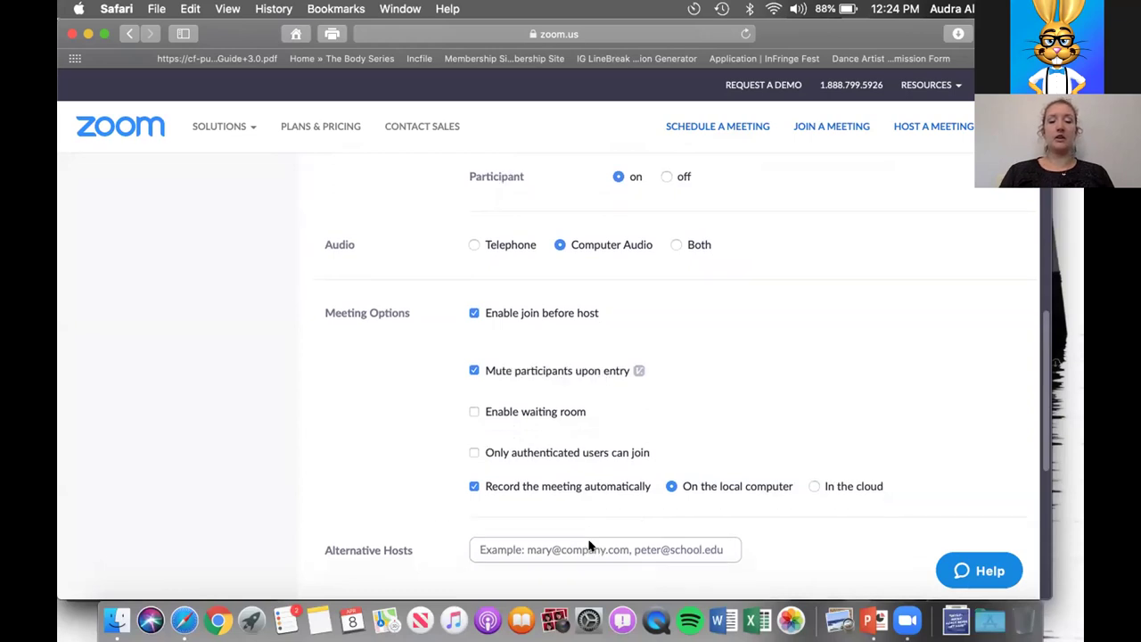
{"action": "scroll", "coordinate": [588, 546], "scroll_direction": "down", "scroll_amount": 2}
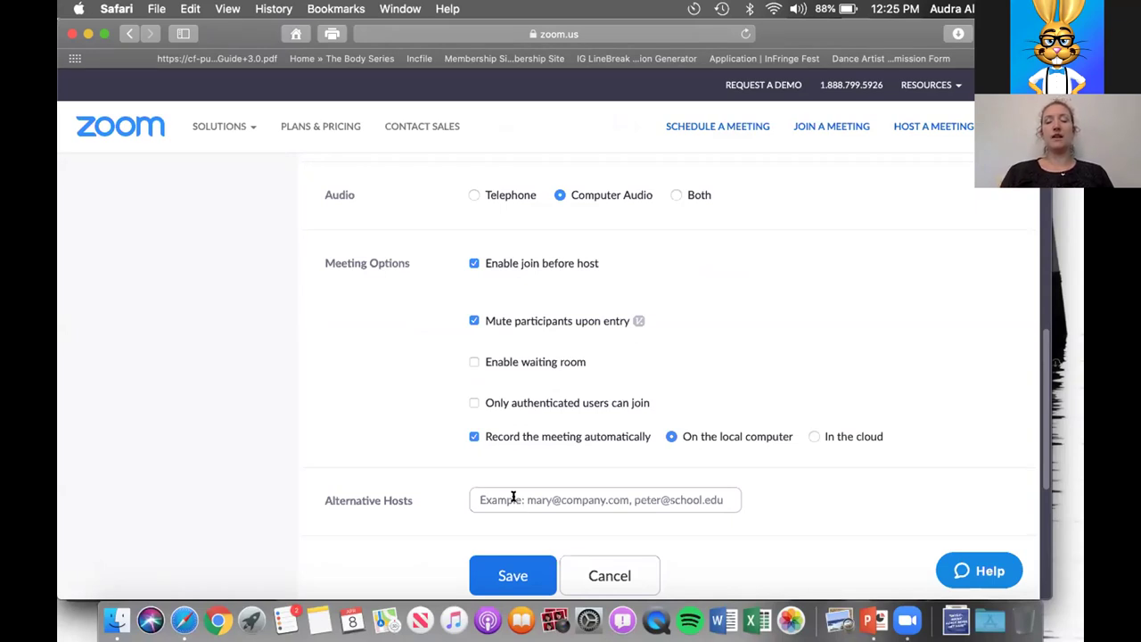
{"action": "scroll", "coordinate": [590, 500], "scroll_direction": "down", "scroll_amount": 2}
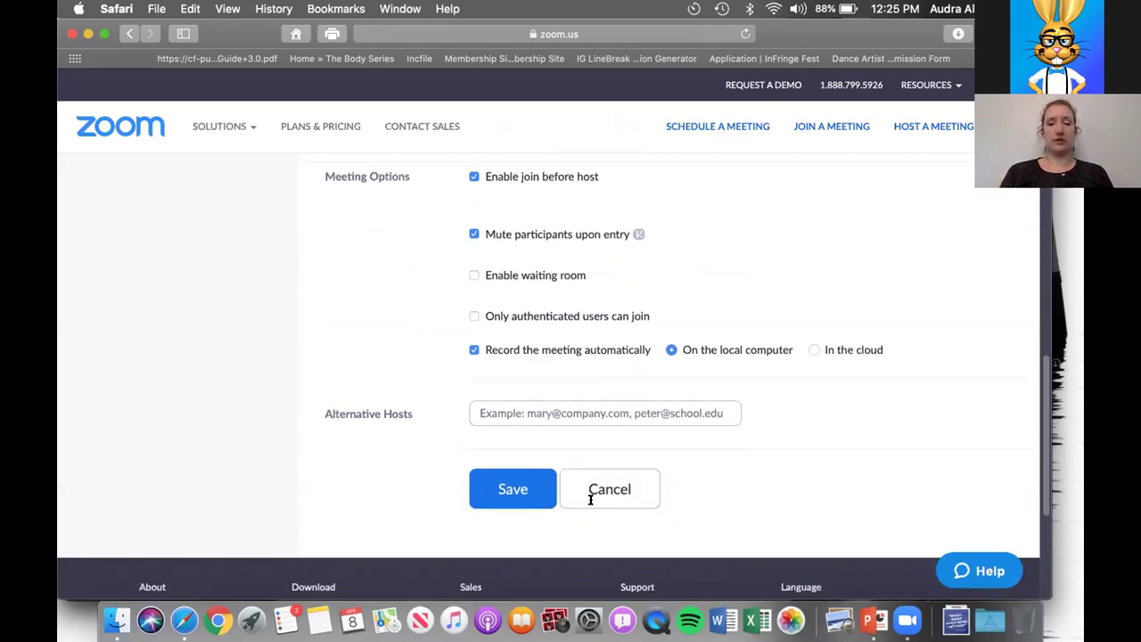
{"action": "left_click", "coordinate": [505, 488]}
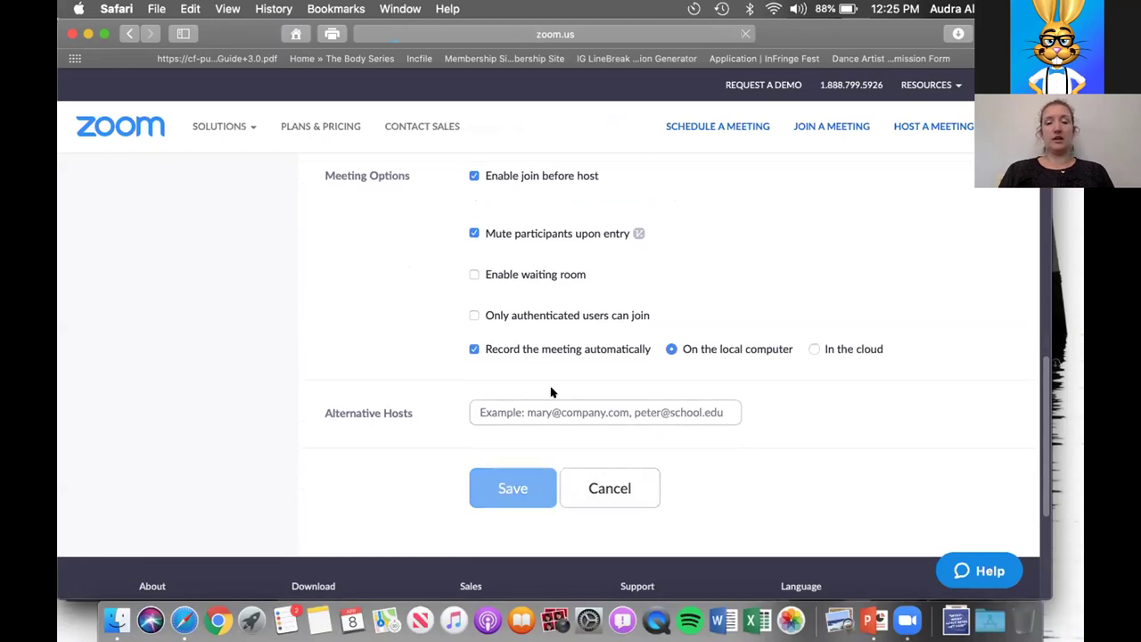
Review the saved meeting's details and options, and read through its full invitation text without copying it.
{"action": "scroll", "coordinate": [550, 393], "scroll_direction": "down", "scroll_amount": 2}
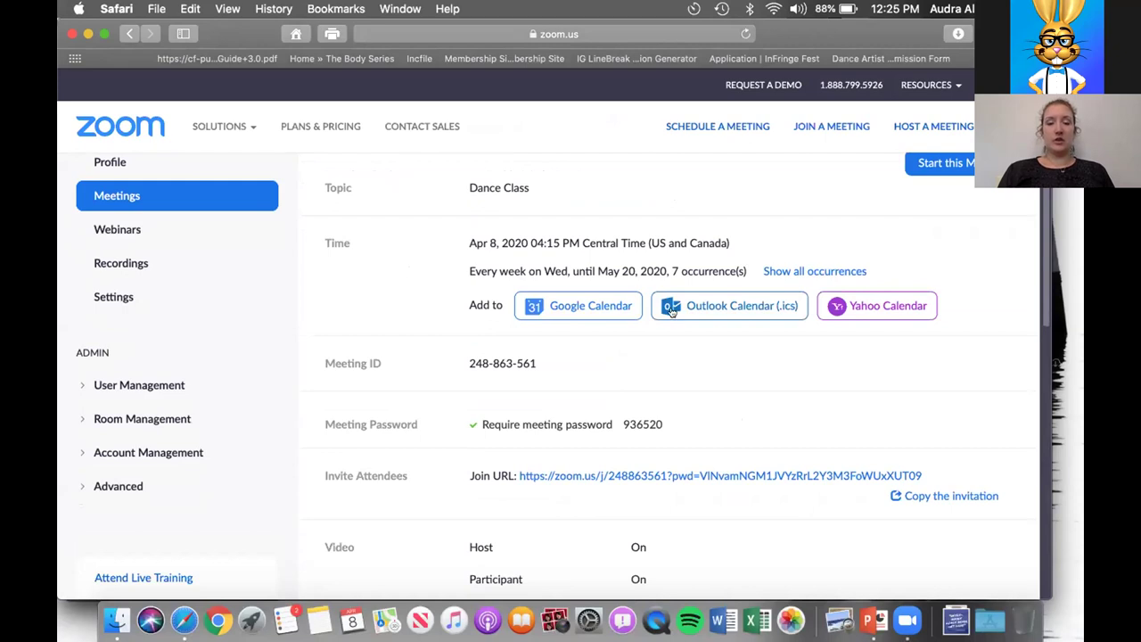
{"action": "scroll", "coordinate": [579, 276], "scroll_direction": "down", "scroll_amount": 2}
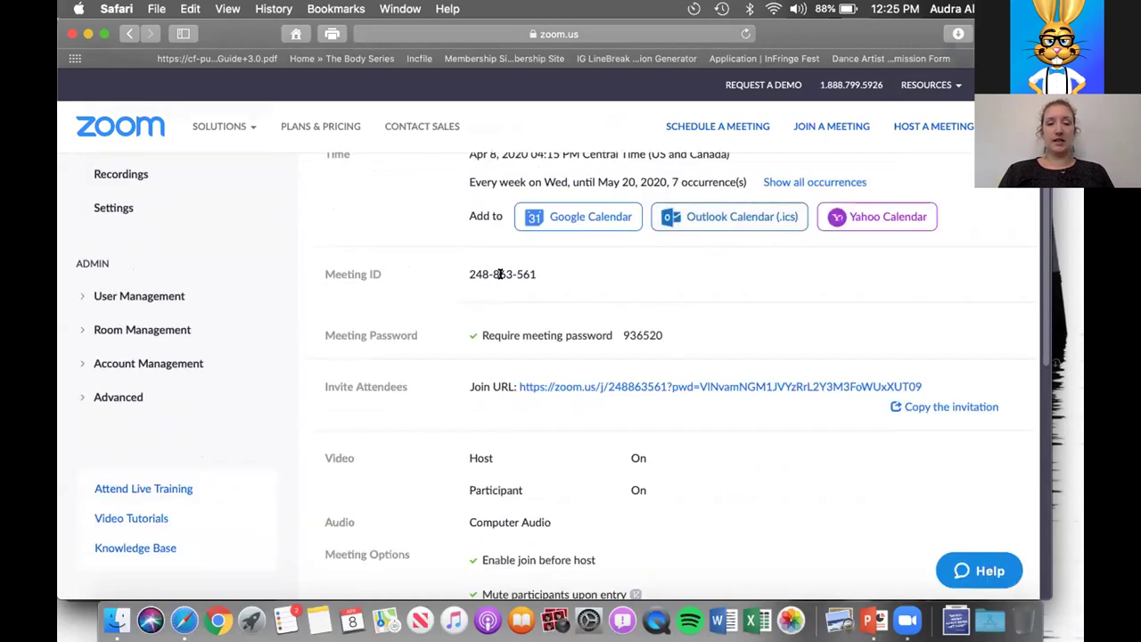
{"action": "scroll", "coordinate": [500, 274], "scroll_direction": "down", "scroll_amount": 2}
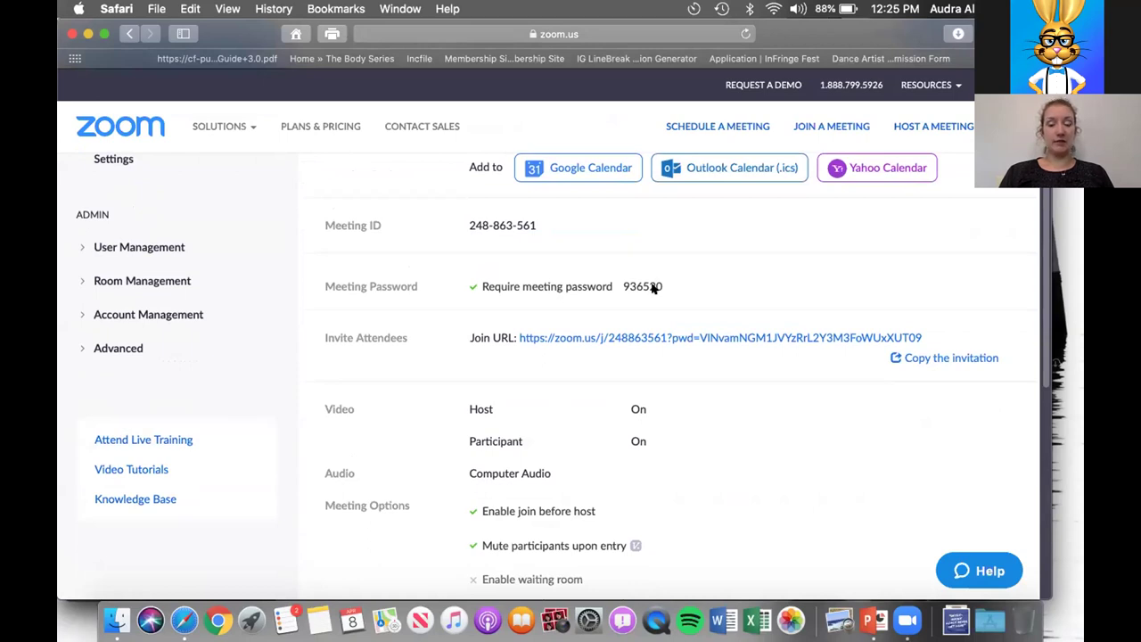
{"action": "scroll", "coordinate": [653, 288], "scroll_direction": "down", "scroll_amount": 2}
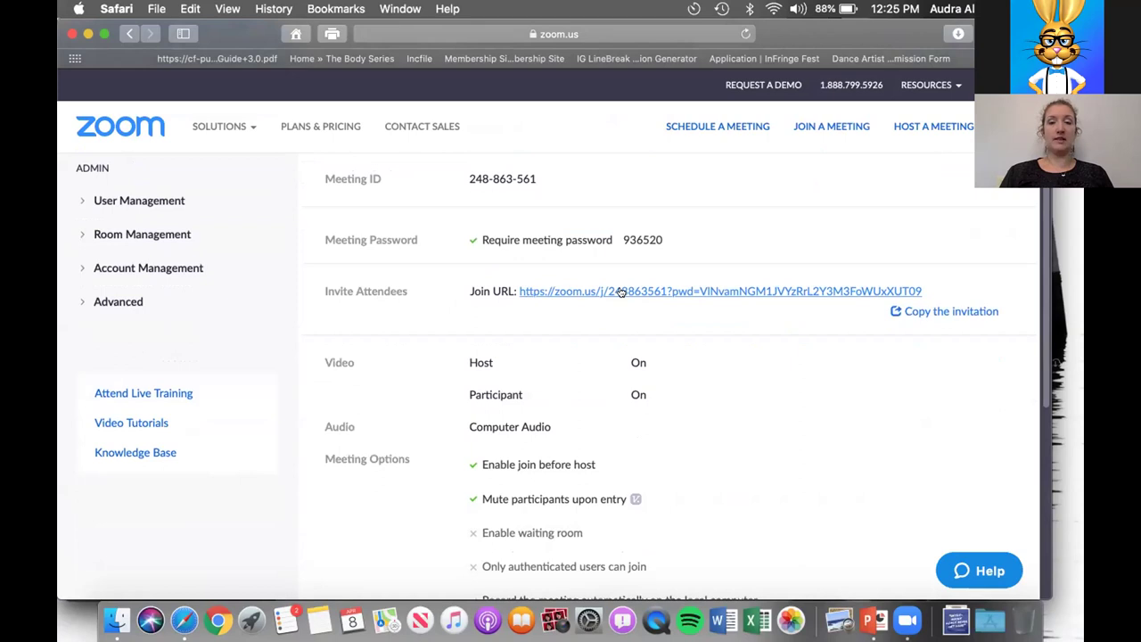
{"action": "left_click", "coordinate": [924, 314]}
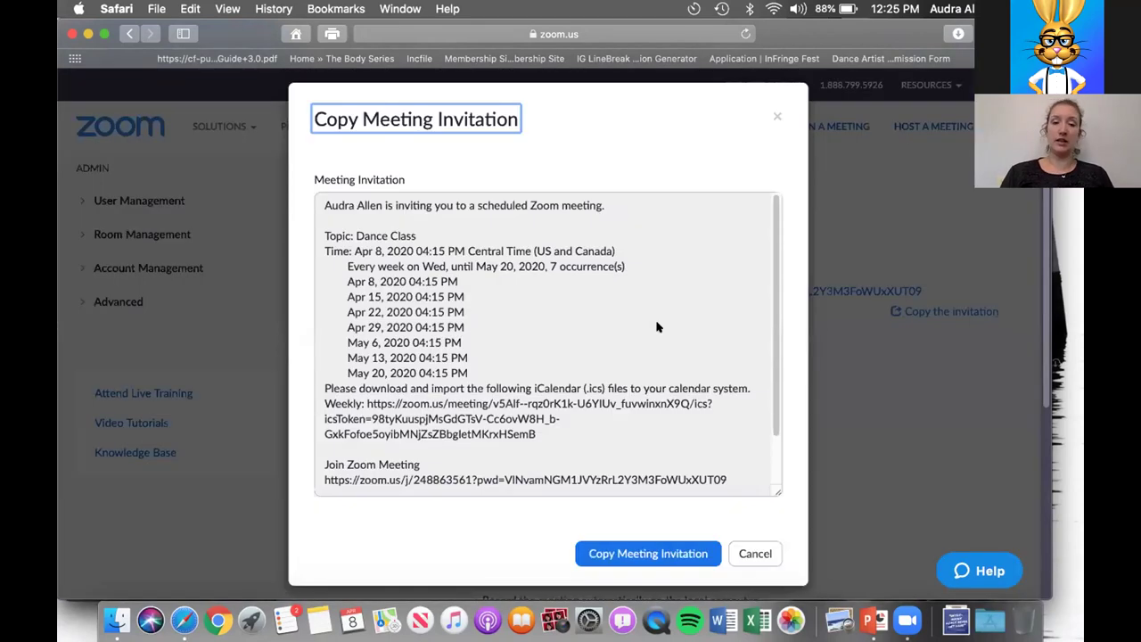
{"action": "scroll", "coordinate": [657, 326], "scroll_direction": "down", "scroll_amount": 3}
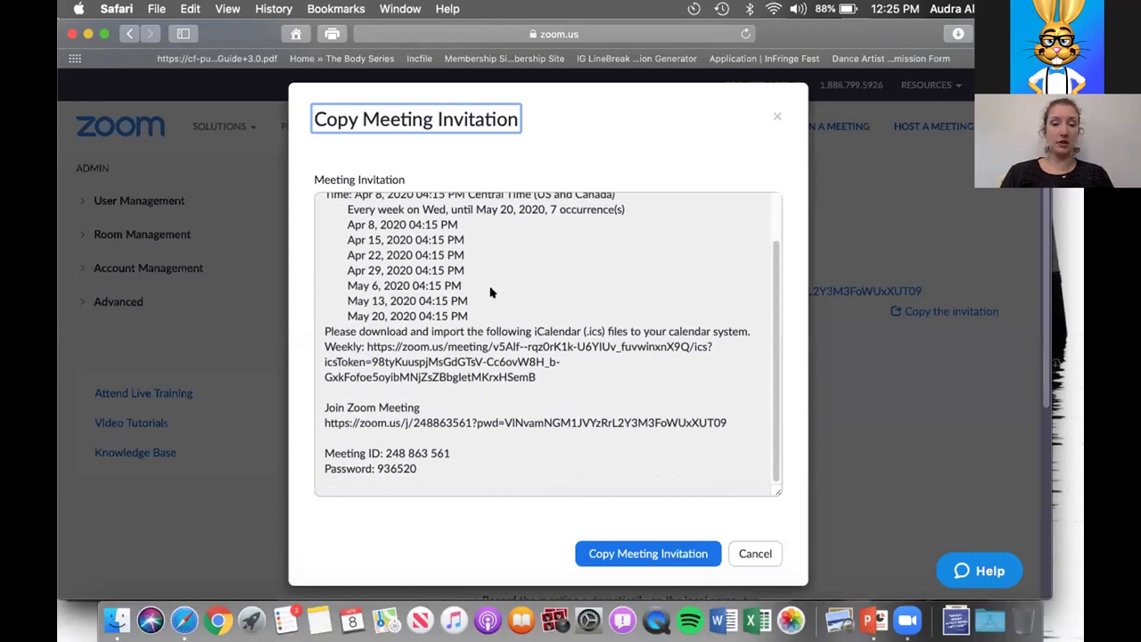
{"action": "scroll", "coordinate": [496, 293], "scroll_direction": "up", "scroll_amount": 3}
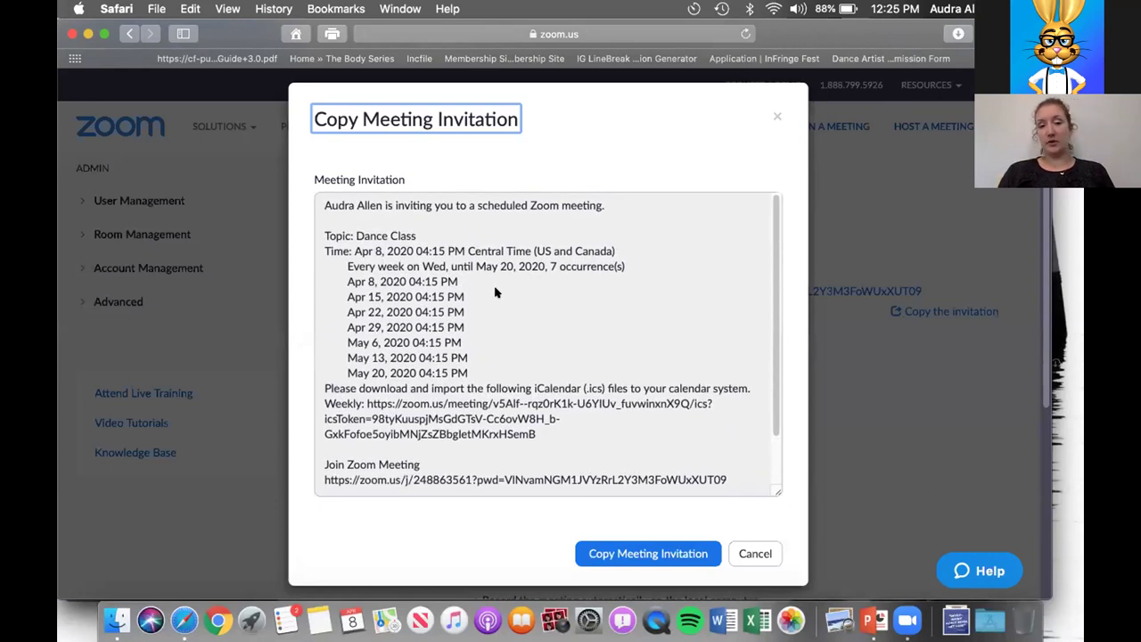
{"action": "left_click", "coordinate": [734, 554]}
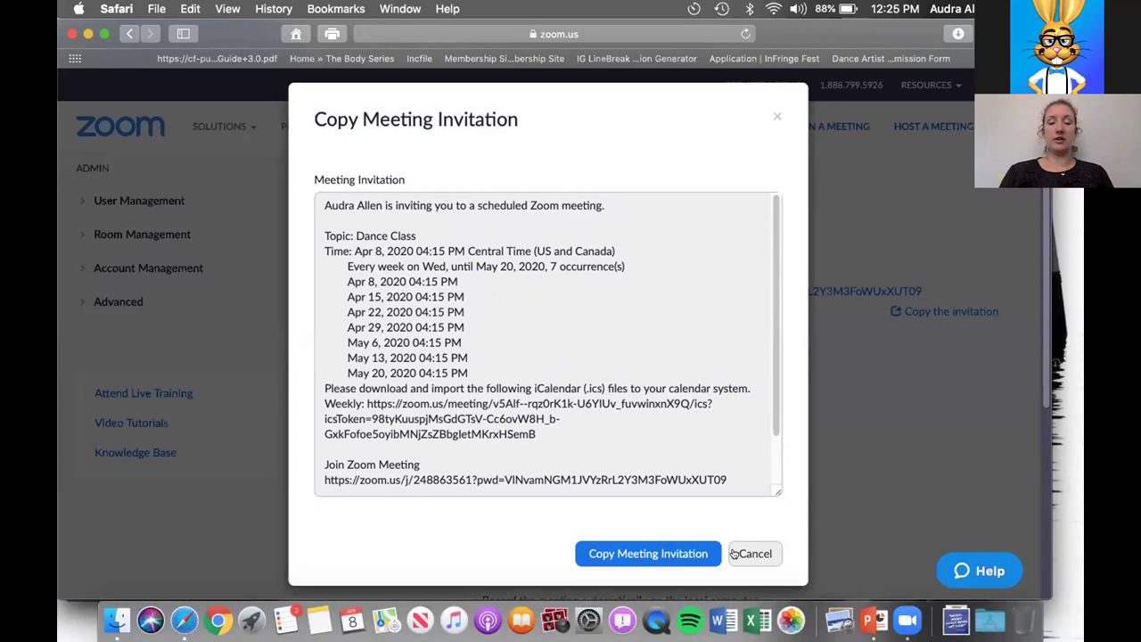
{"action": "scroll", "coordinate": [727, 471], "scroll_direction": "down", "scroll_amount": 2}
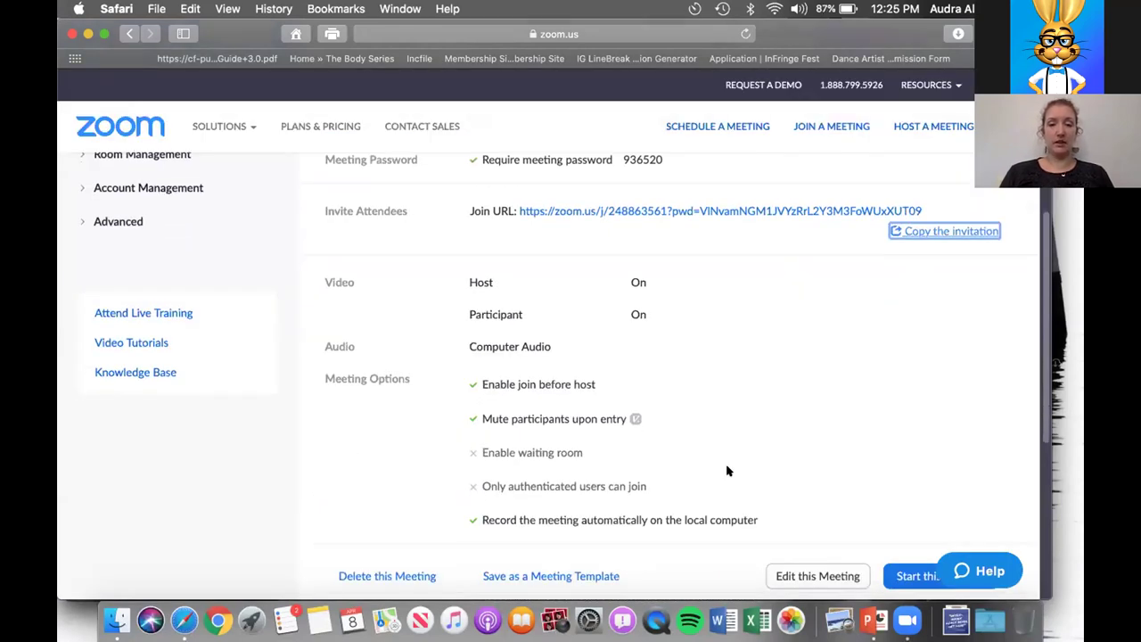
{"action": "scroll", "coordinate": [726, 471], "scroll_direction": "down", "scroll_amount": 1}
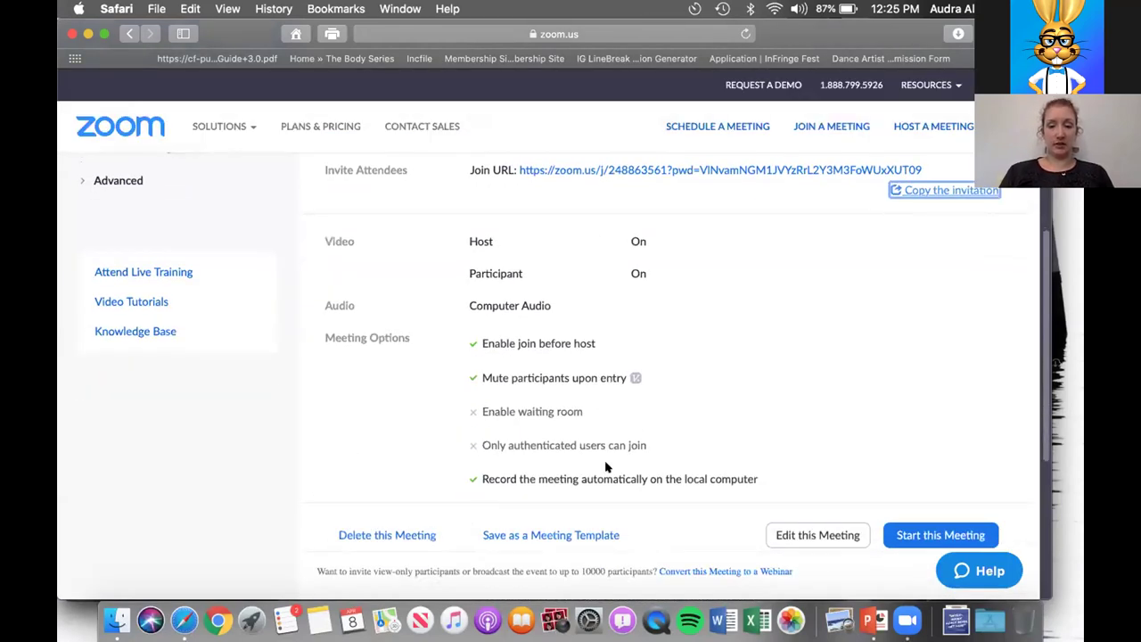
{"action": "scroll", "coordinate": [605, 466], "scroll_direction": "up", "scroll_amount": 8}
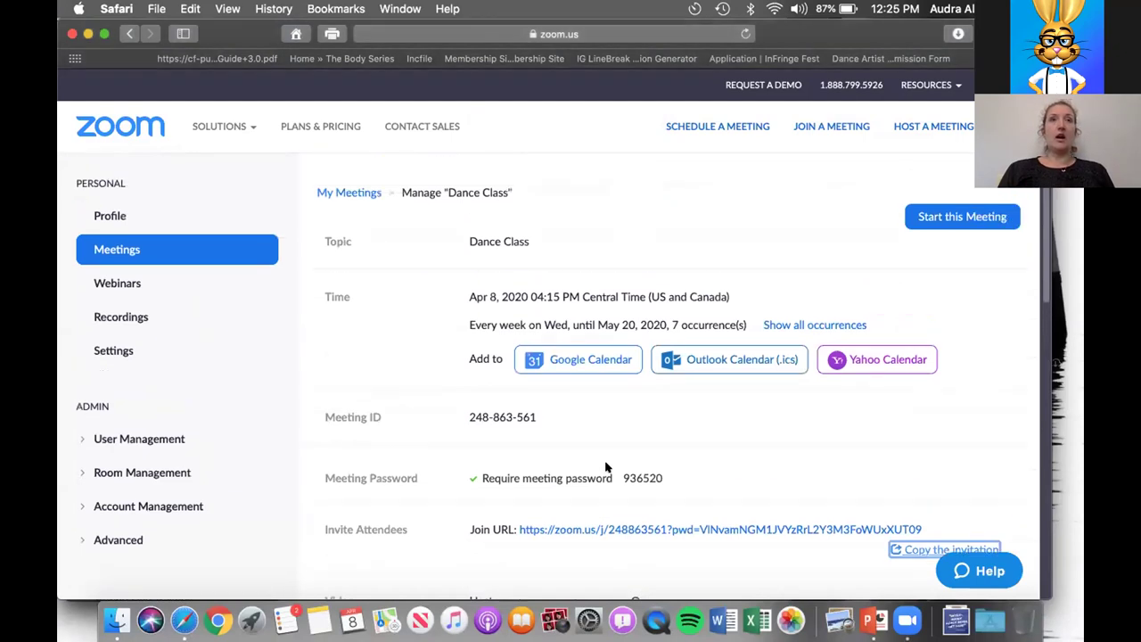